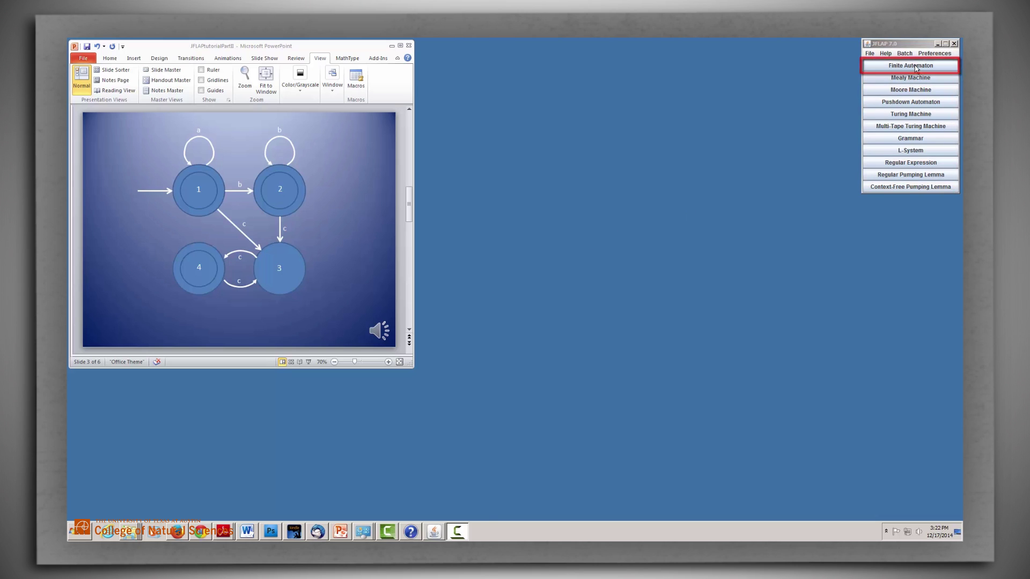
# Start a new Finite Automaton from JFLAP's main menu.
pyautogui.click(915, 66)
# Move the untitled4 editor beside the slide and enlarge it by its corner.
pyautogui.moveTo(286, 68); pyautogui.dragTo(633, 80)
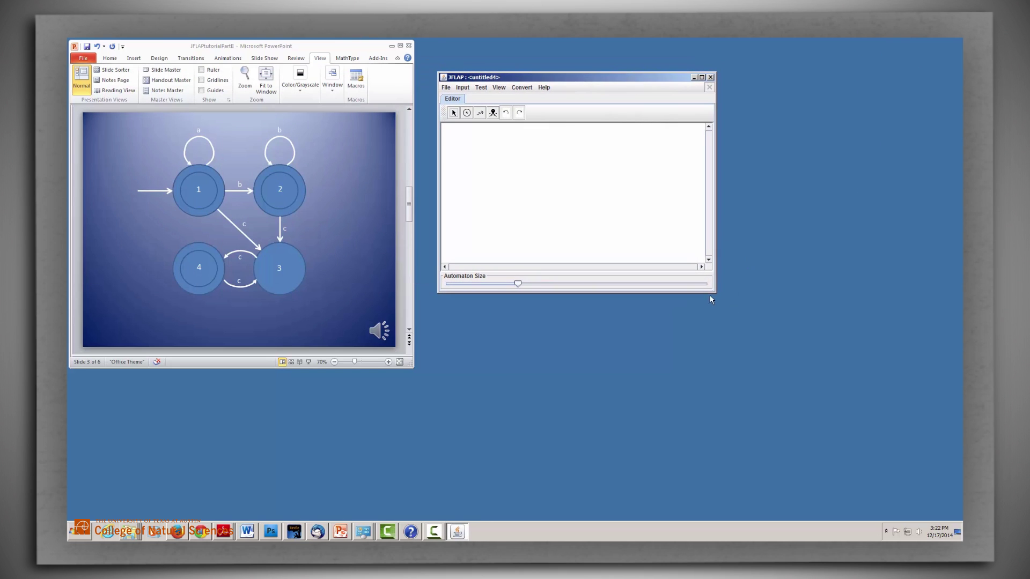
pyautogui.moveTo(715, 294); pyautogui.dragTo(805, 438)
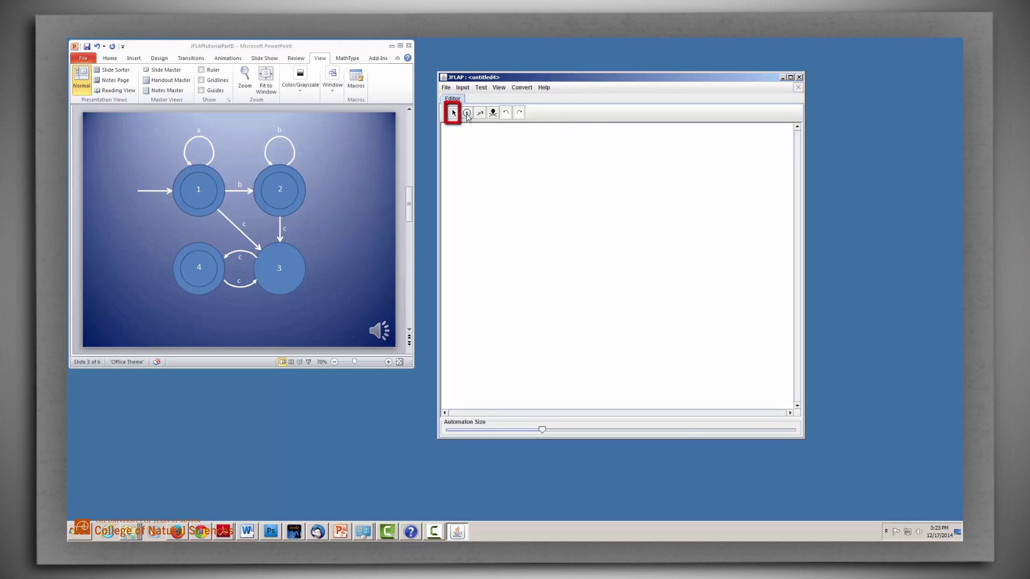
# Place states q0, q1, q2 and q3 in a square layout matching the slide.
pyautogui.click(468, 114)
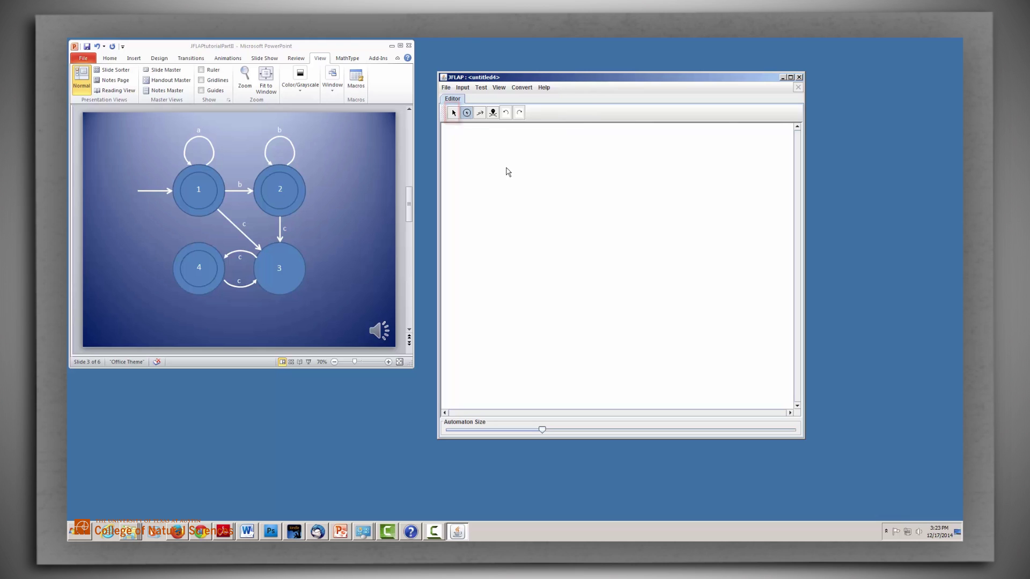
pyautogui.click(521, 196)
pyautogui.click(641, 194)
pyautogui.click(644, 300)
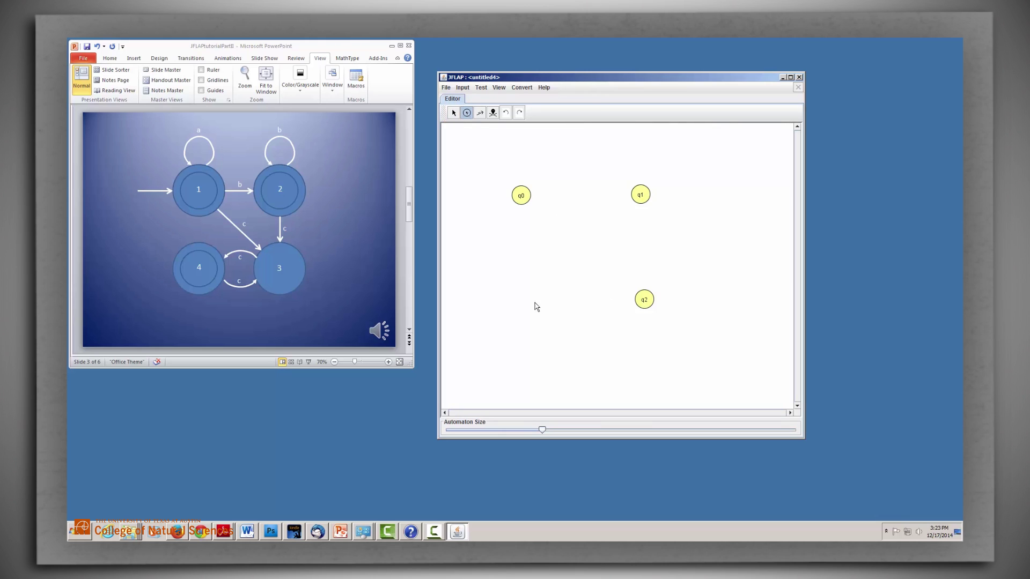
pyautogui.click(522, 304)
pyautogui.click(454, 112)
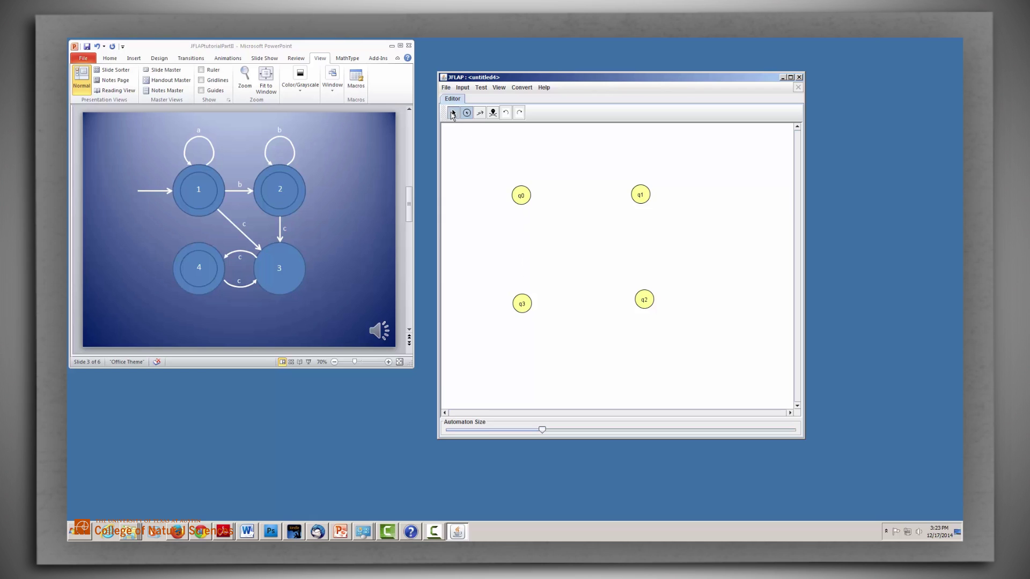
# Mark q0 as the initial state.
pyautogui.rightClick(523, 200)
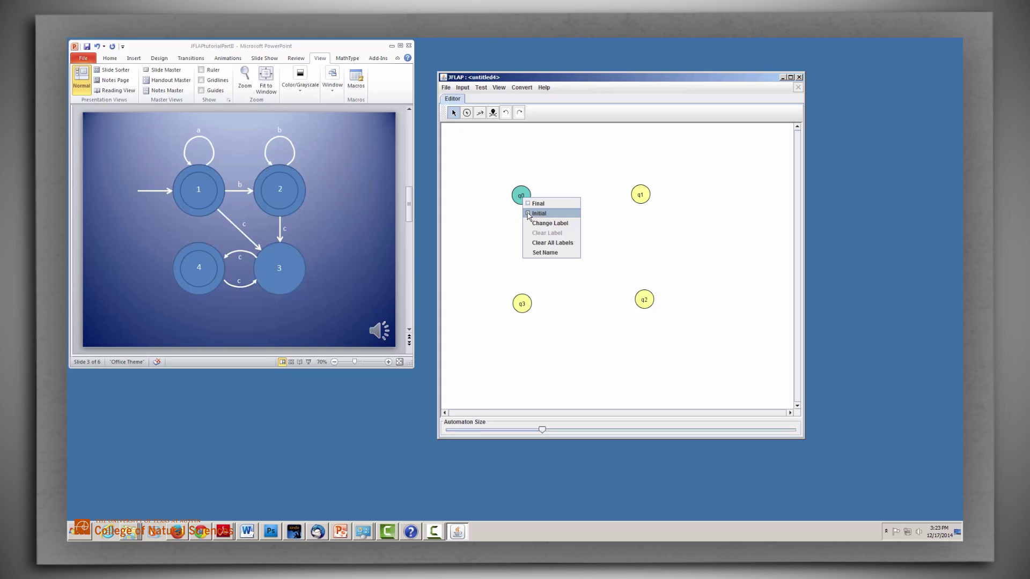
pyautogui.click(528, 214)
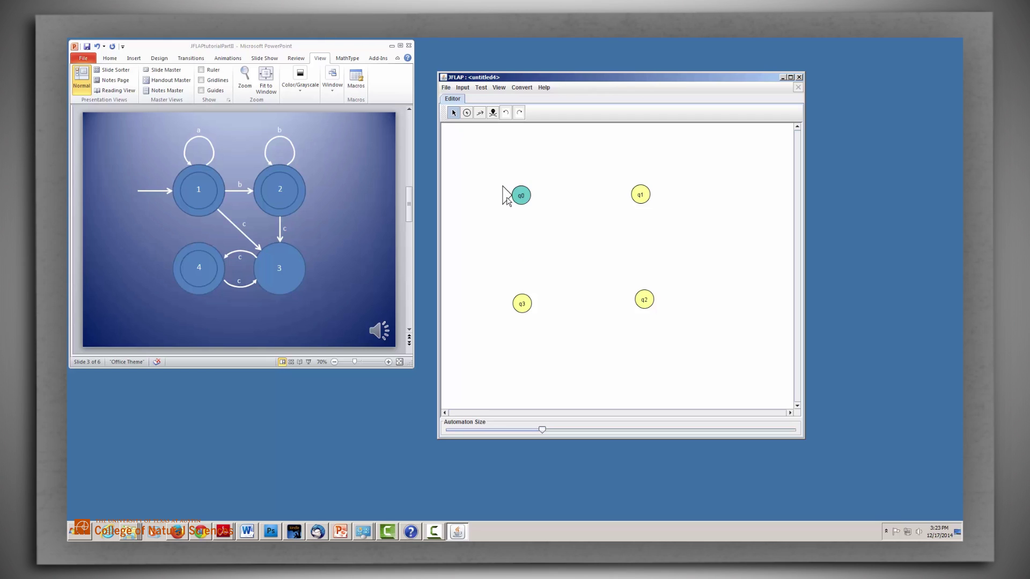
# Add an a self-loop on q0.
pyautogui.click(481, 114)
pyautogui.click(523, 200)
pyautogui.write('a')
pyautogui.press('Return')
# Add a b transition from q0 to q1.
pyautogui.moveTo(526, 198); pyautogui.dragTo(641, 197)
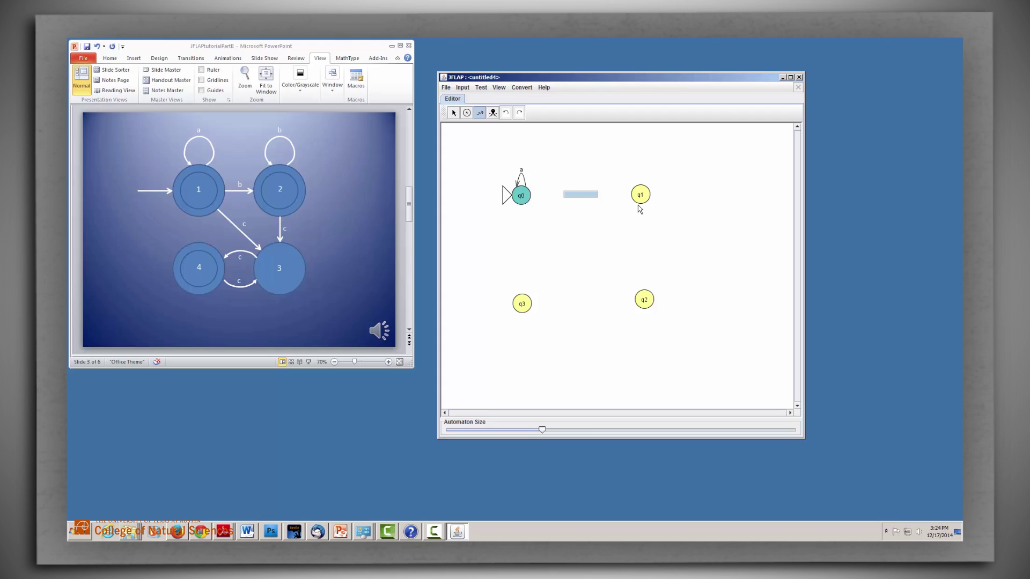
pyautogui.write('b')
pyautogui.press('Return')
pyautogui.click(642, 196)
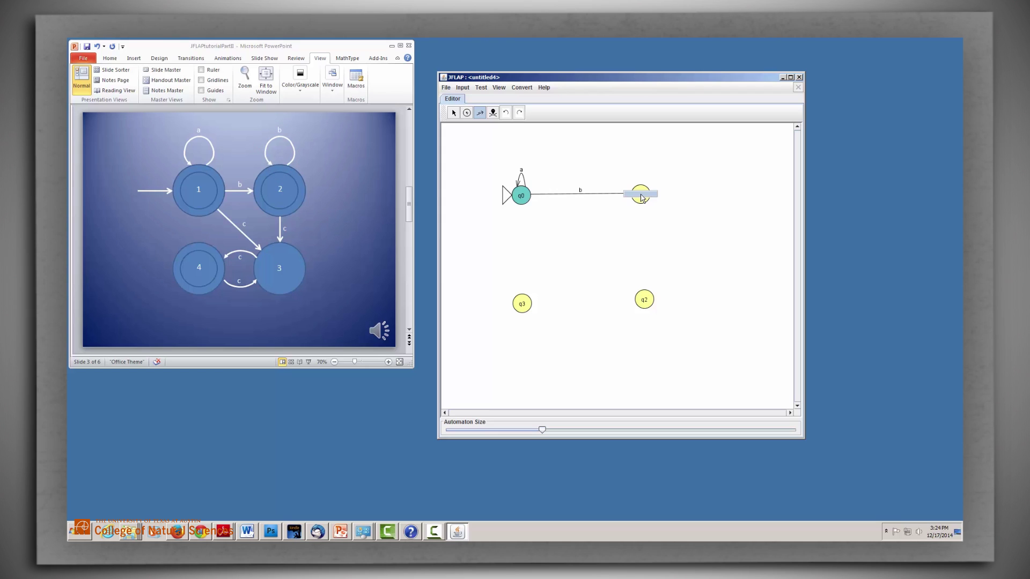
# Label q1's self-loop b, then add c transitions q0→q2 and q1→q2.
pyautogui.write('b')
pyautogui.press('Return')
pyautogui.moveTo(521, 197); pyautogui.dragTo(646, 301)
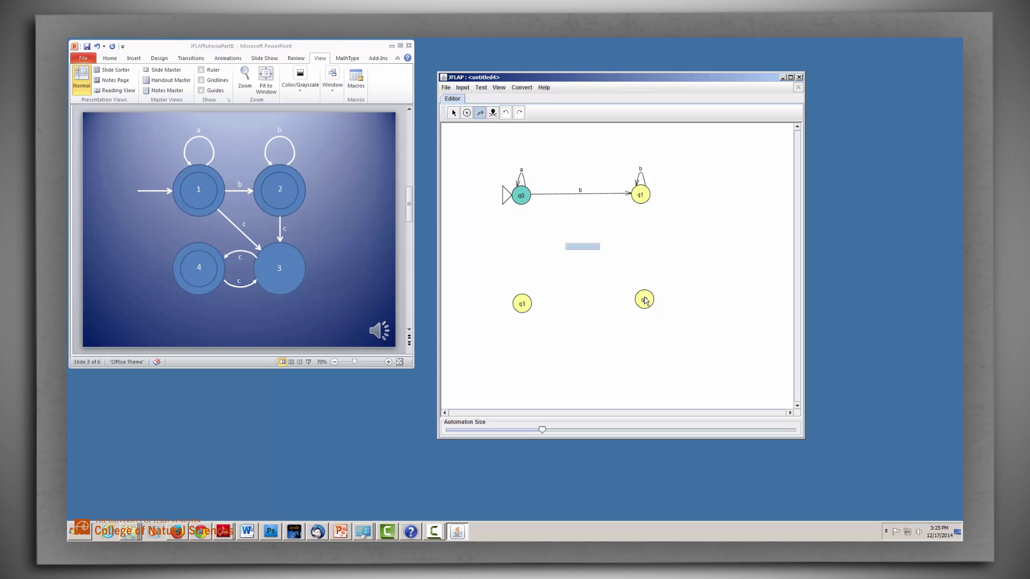
pyautogui.write('c')
pyautogui.press('Return')
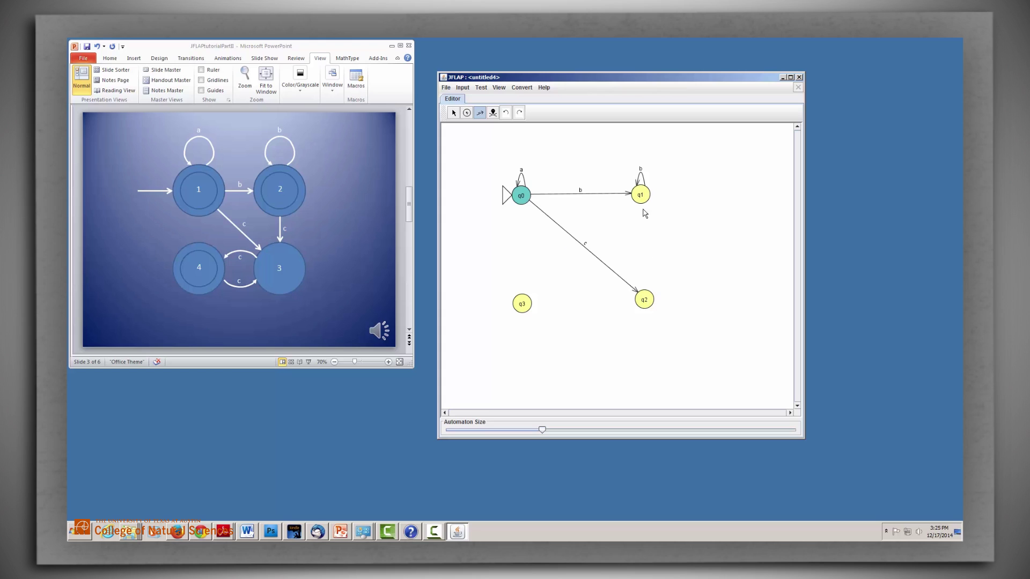
pyautogui.moveTo(641, 201); pyautogui.dragTo(645, 301)
pyautogui.write('c')
pyautogui.press('Return')
# Add c transitions from q2 to q3 and from q3 back to q2.
pyautogui.moveTo(632, 305); pyautogui.dragTo(539, 311)
pyautogui.press('Return')
pyautogui.moveTo(559, 345); pyautogui.dragTo(747, 352)
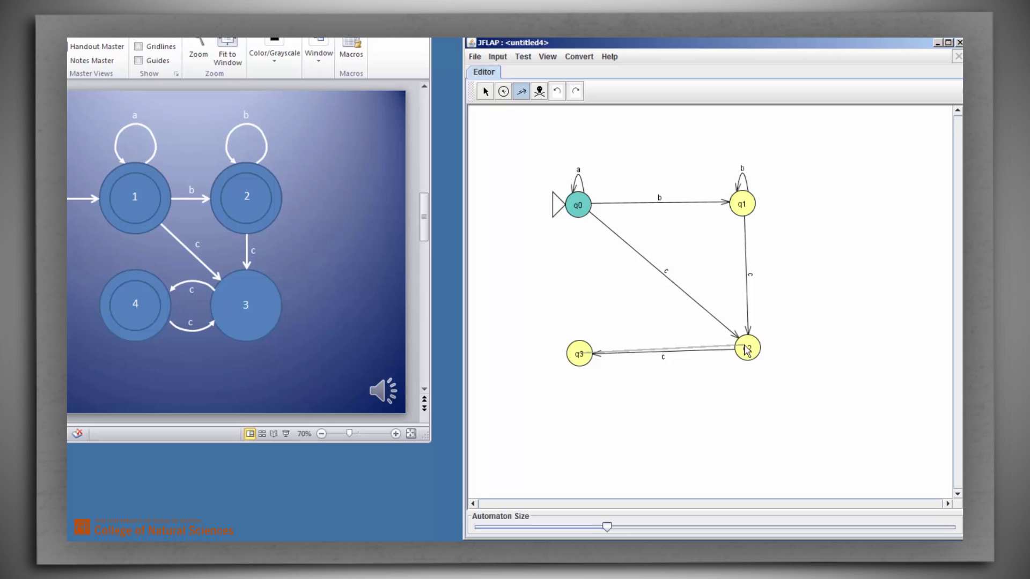
pyautogui.moveTo(746, 351); pyautogui.dragTo(747, 351)
pyautogui.write('c')
pyautogui.press('Return')
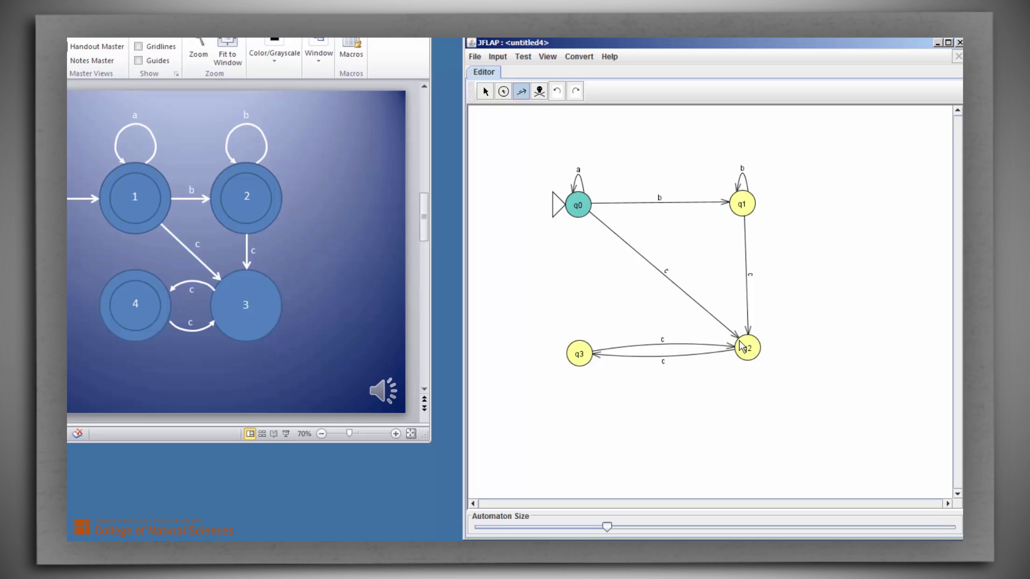
# Make q0, q1 and q3 final states using each state's Final option.
pyautogui.click(485, 95)
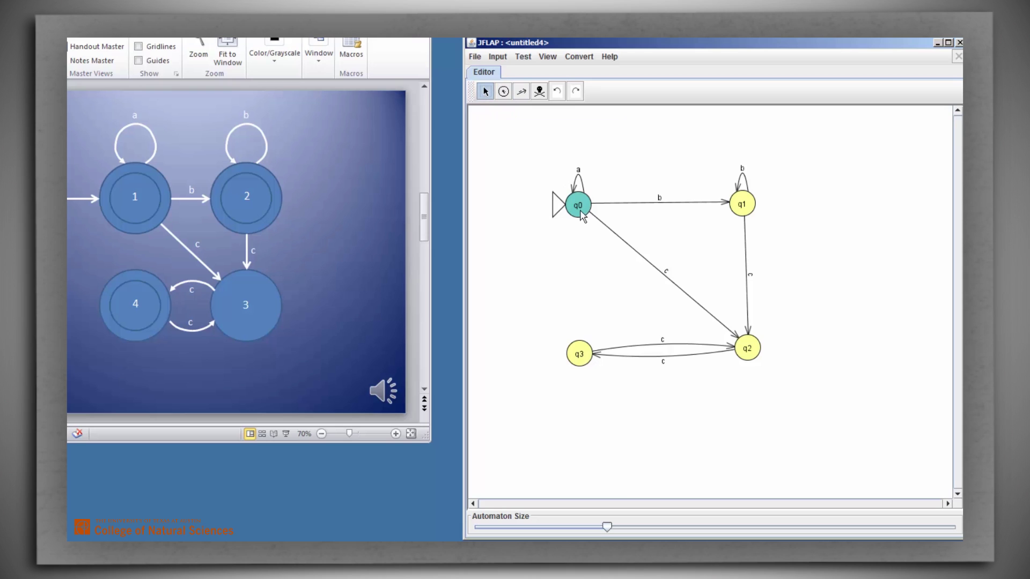
pyautogui.rightClick(581, 211)
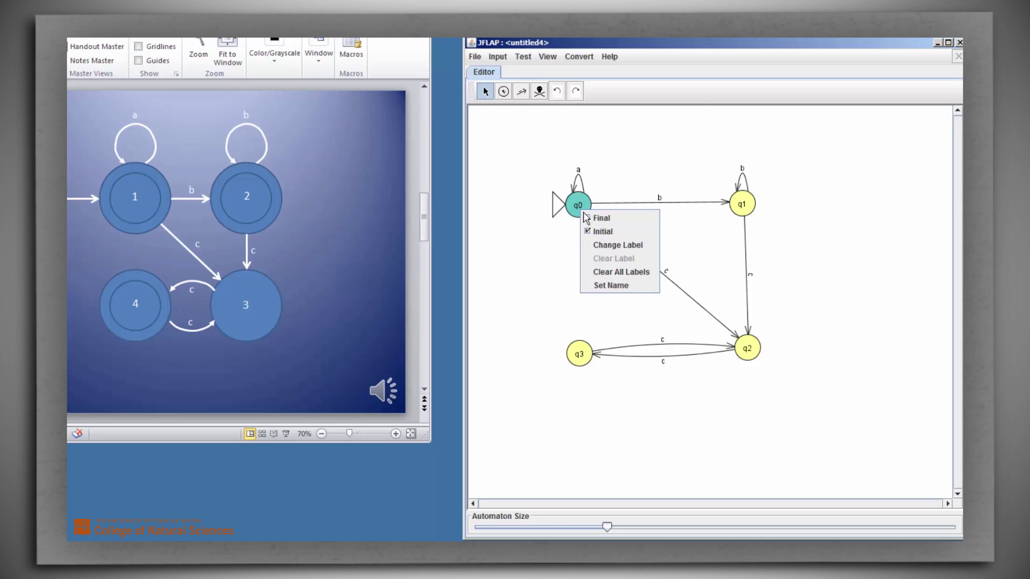
pyautogui.click(596, 218)
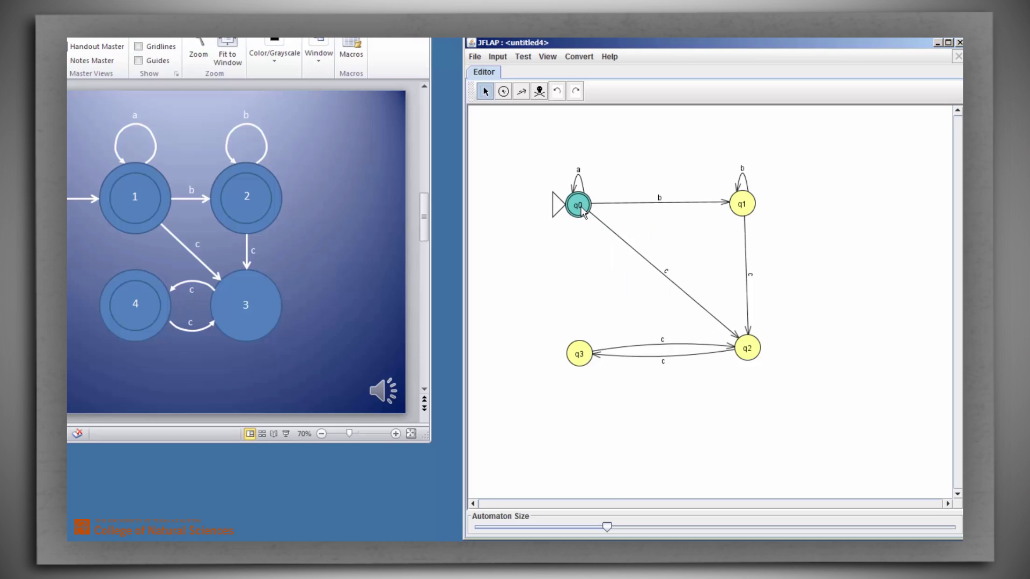
pyautogui.rightClick(747, 209)
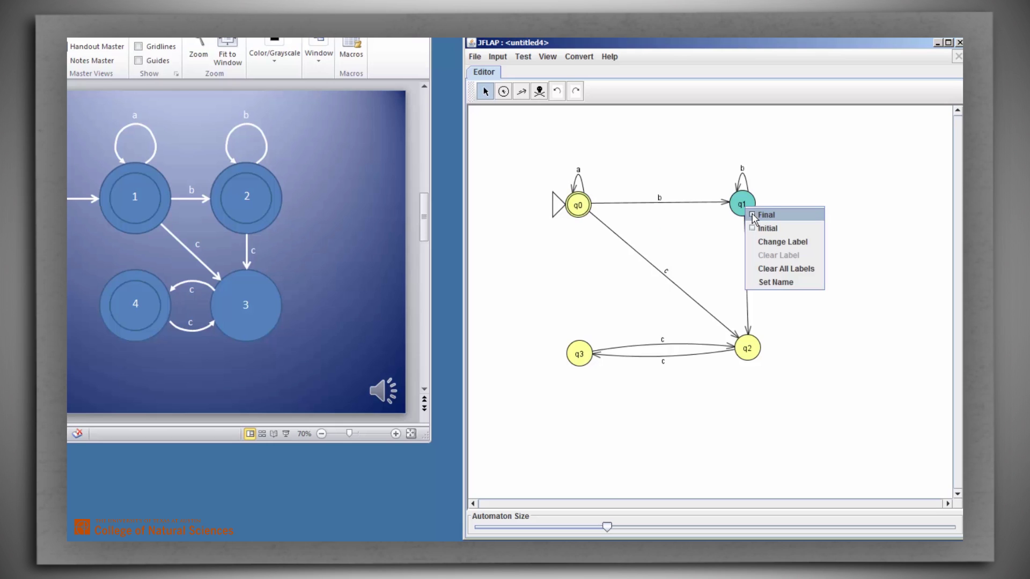
pyautogui.click(754, 216)
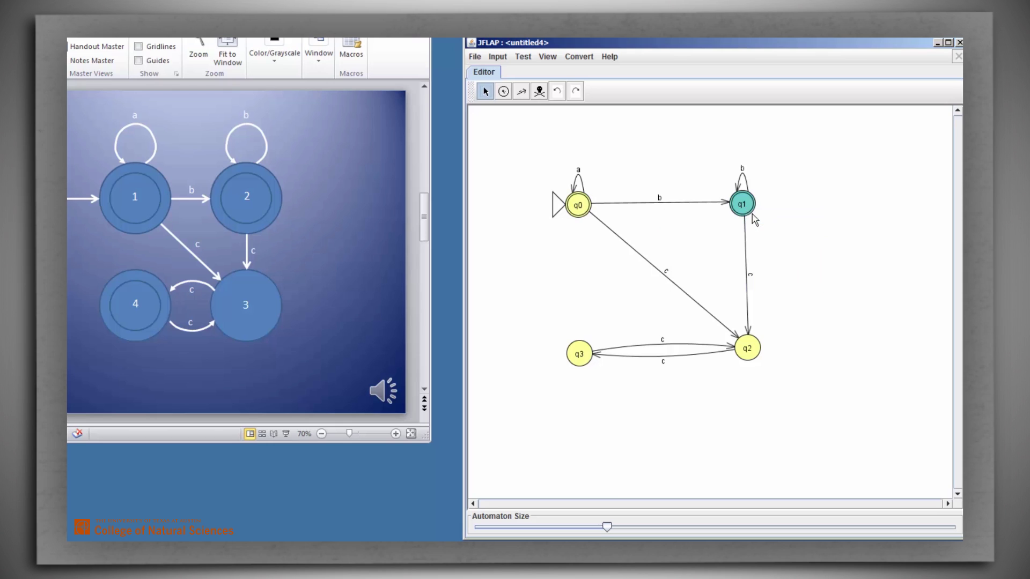
pyautogui.rightClick(583, 361)
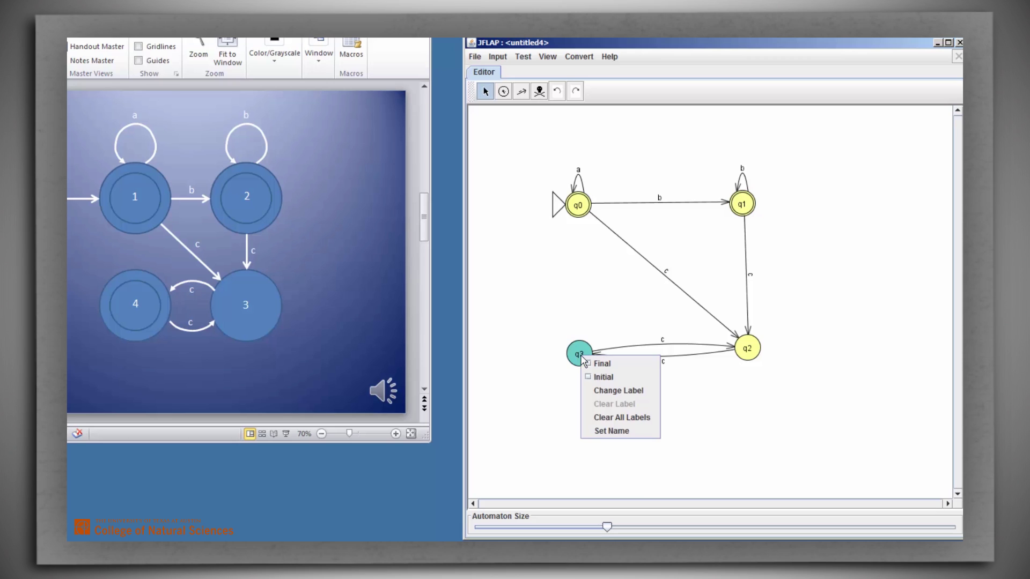
pyautogui.click(590, 365)
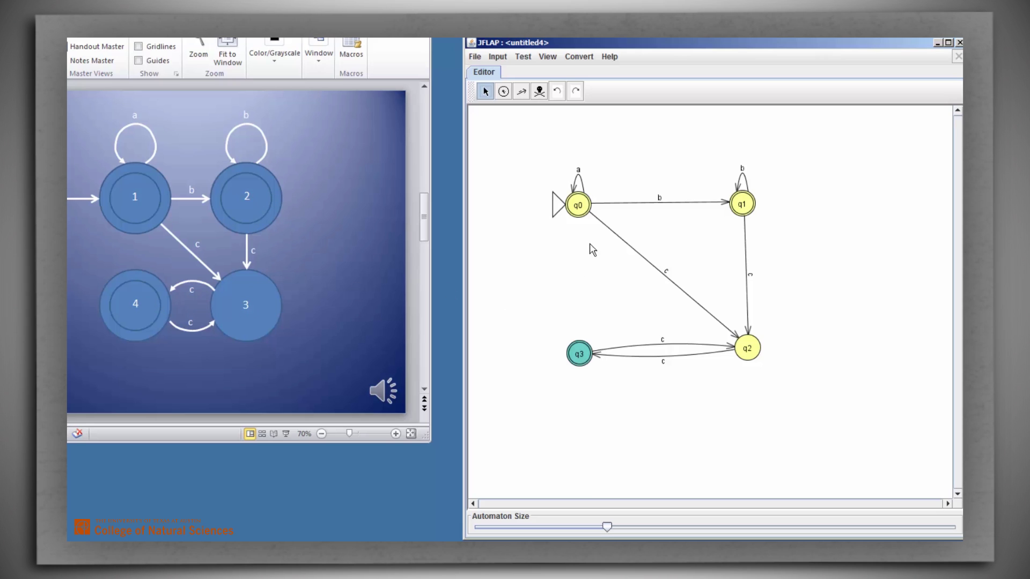
# Rename q0 to a's and q1 to b's.
pyautogui.rightClick(582, 212)
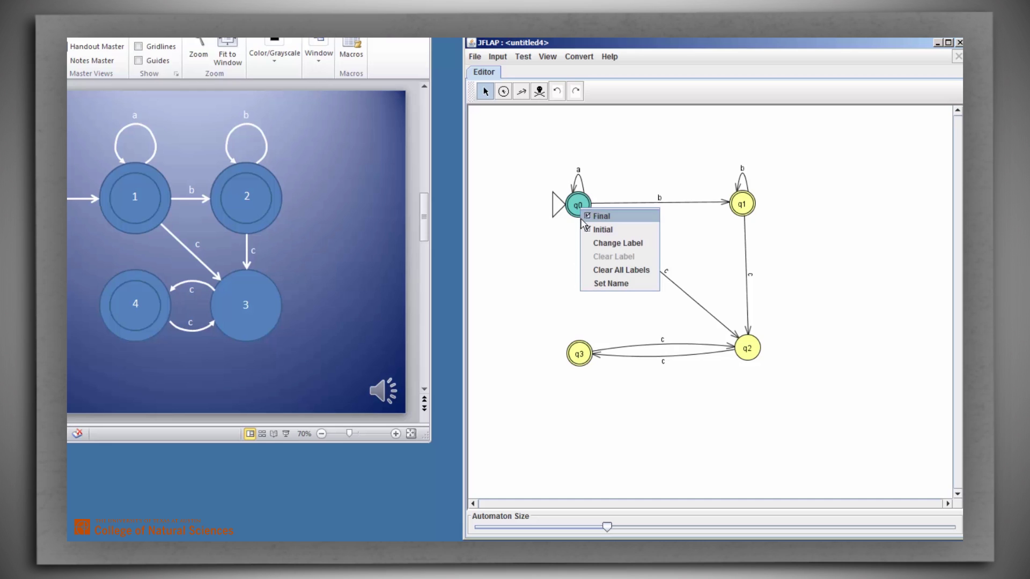
pyautogui.click(609, 284)
pyautogui.write('a')
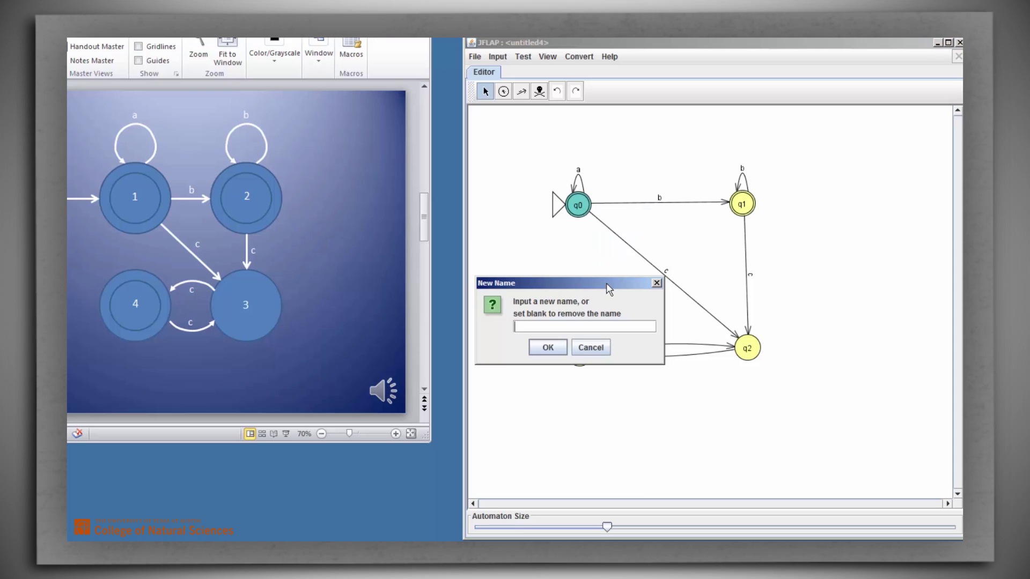
pyautogui.write("'s")
pyautogui.click(561, 353)
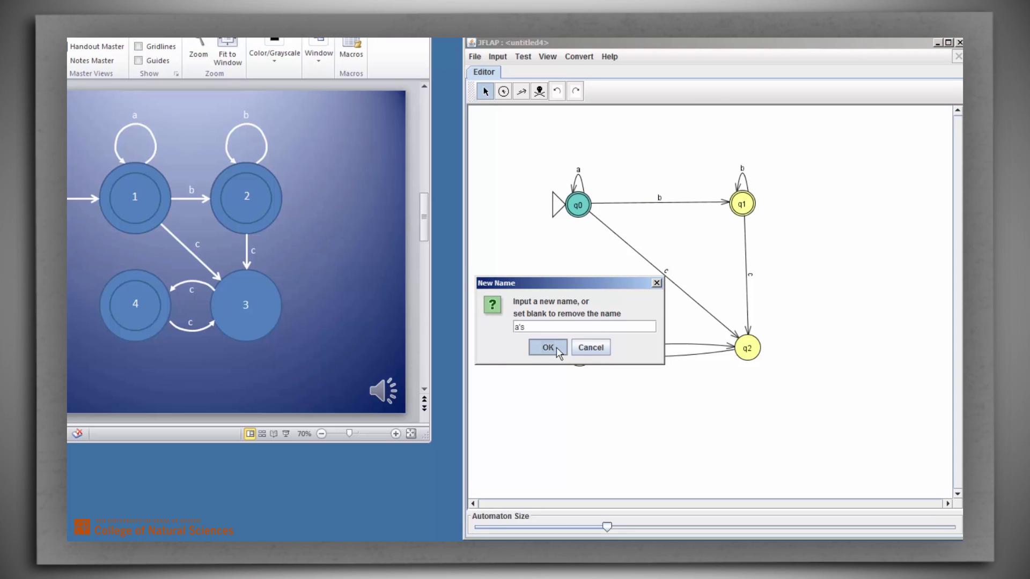
pyautogui.rightClick(741, 210)
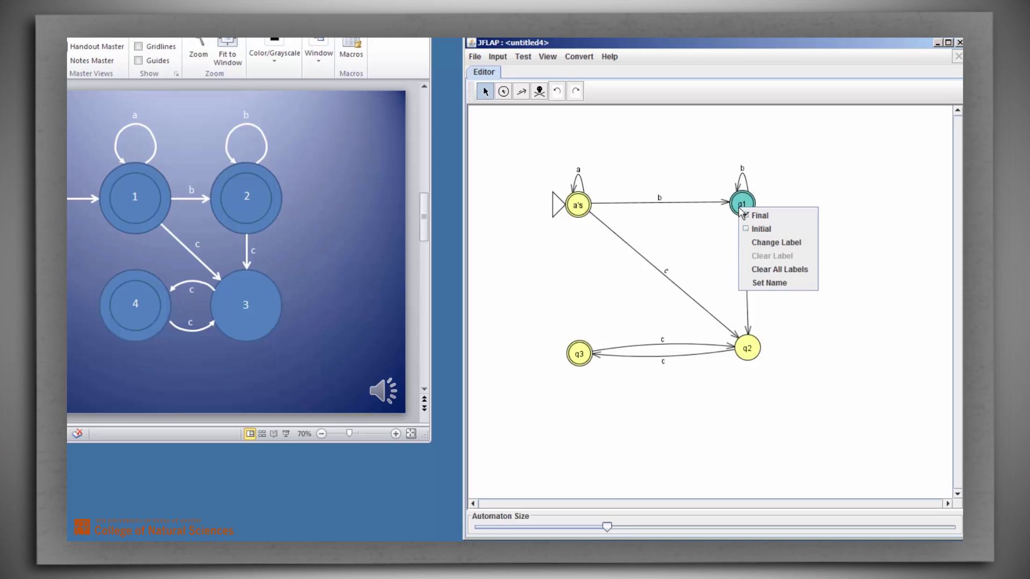
pyautogui.click(762, 284)
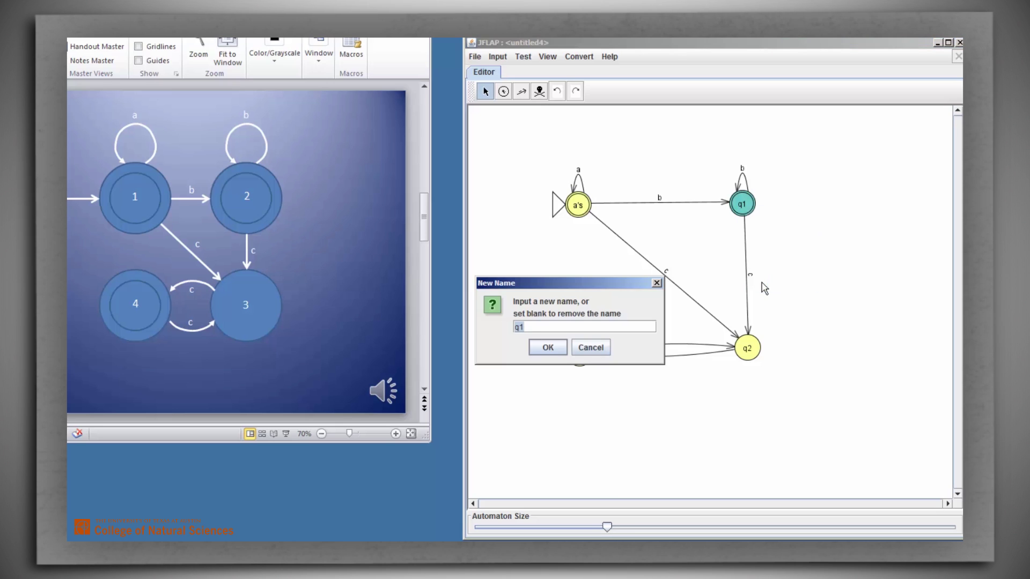
pyautogui.write("b's")
pyautogui.click(543, 349)
# Rename q2 to odd c's and q3 to even c's.
pyautogui.click(750, 352)
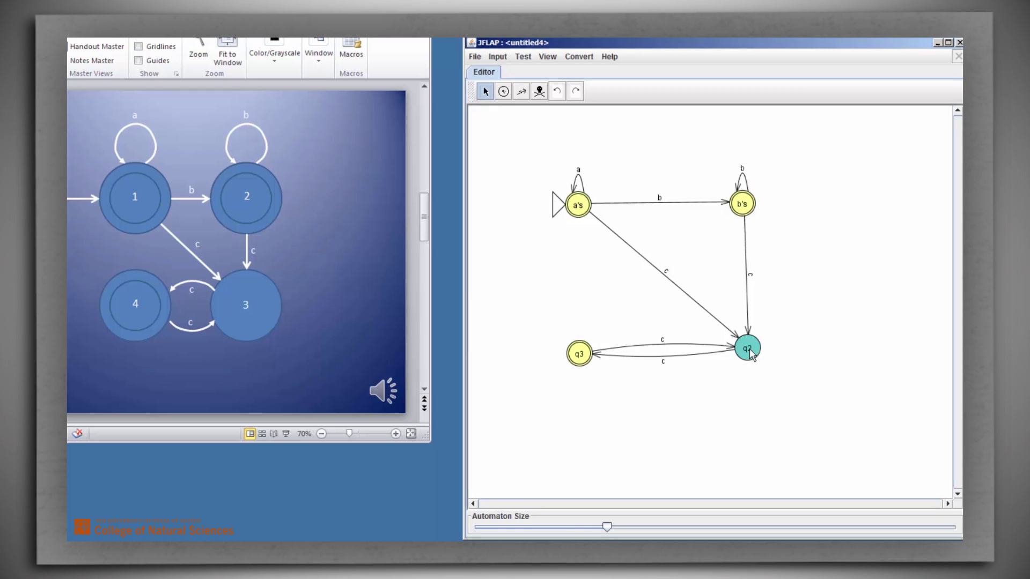
pyautogui.rightClick(750, 353)
pyautogui.click(777, 420)
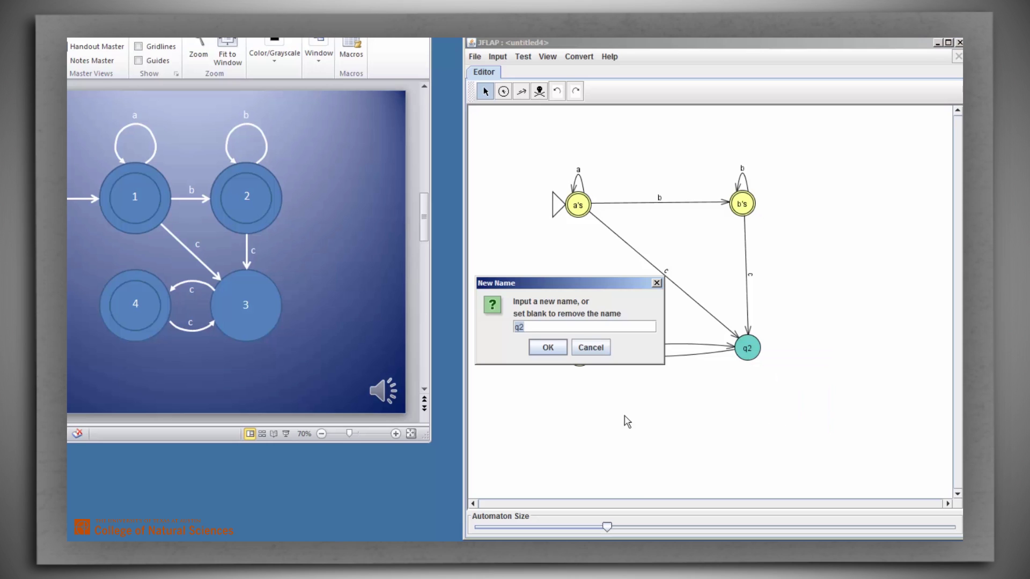
pyautogui.click(514, 327)
pyautogui.doubleClick(515, 328)
pyautogui.write("odd c's")
pyautogui.click(540, 348)
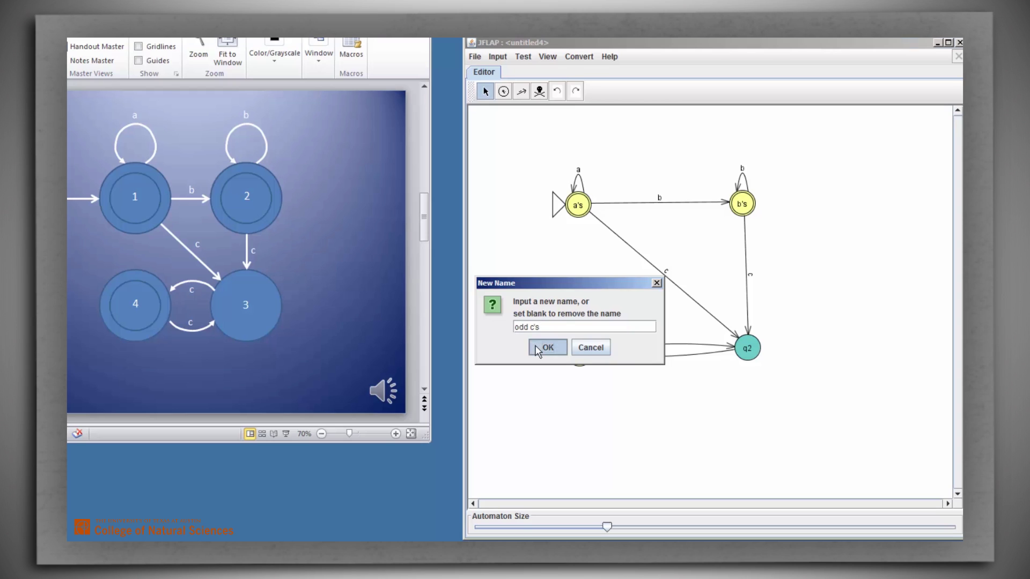
pyautogui.rightClick(582, 358)
pyautogui.click(618, 432)
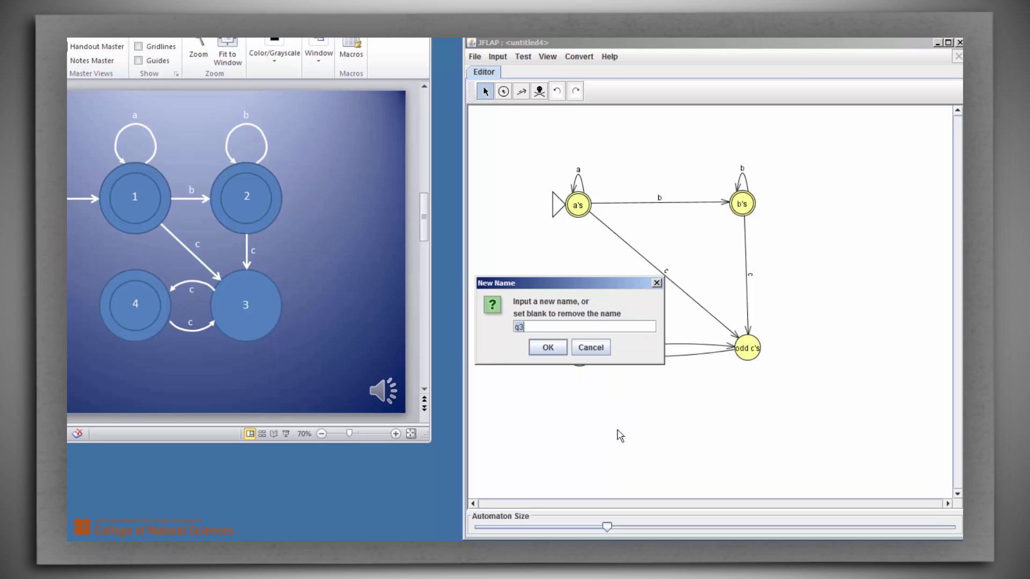
pyautogui.write("even c's")
pyautogui.press('Return')
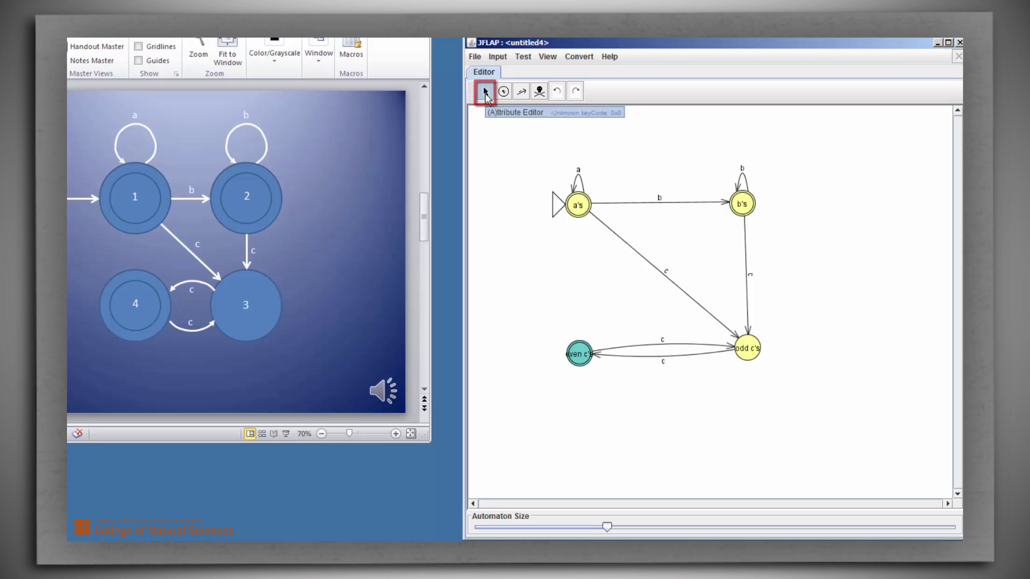
# Check that b's is final, then nudge the odd c's state slightly left and down.
pyautogui.rightClick(742, 209)
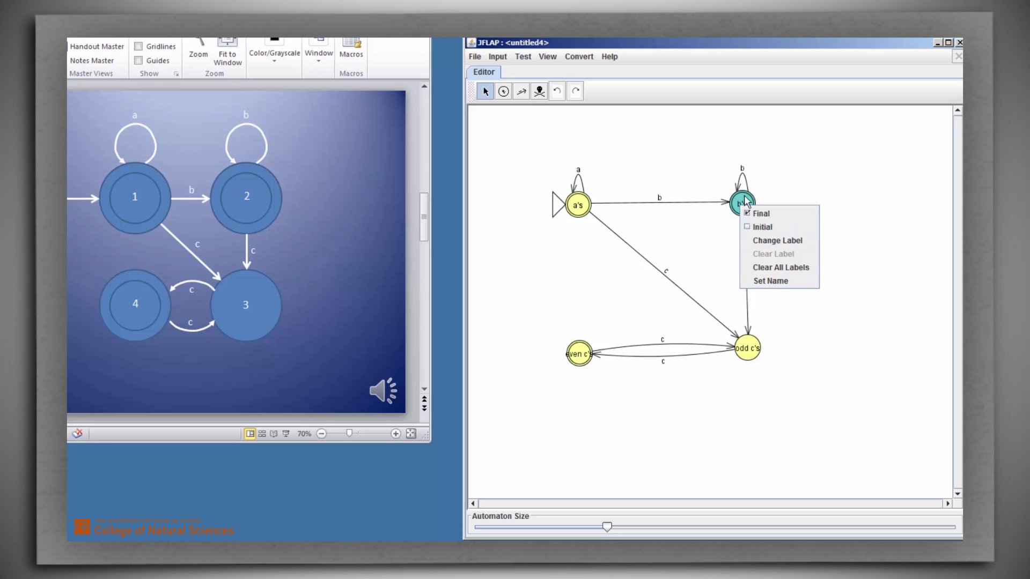
pyautogui.click(749, 347)
pyautogui.moveTo(749, 346)
pyautogui.mouseDown()
pyautogui.moveTo(818, 362)
pyautogui.moveTo(793, 395)
pyautogui.moveTo(661, 453)
pyautogui.moveTo(731, 354)
pyautogui.moveTo(748, 354)
pyautogui.mouseUp()
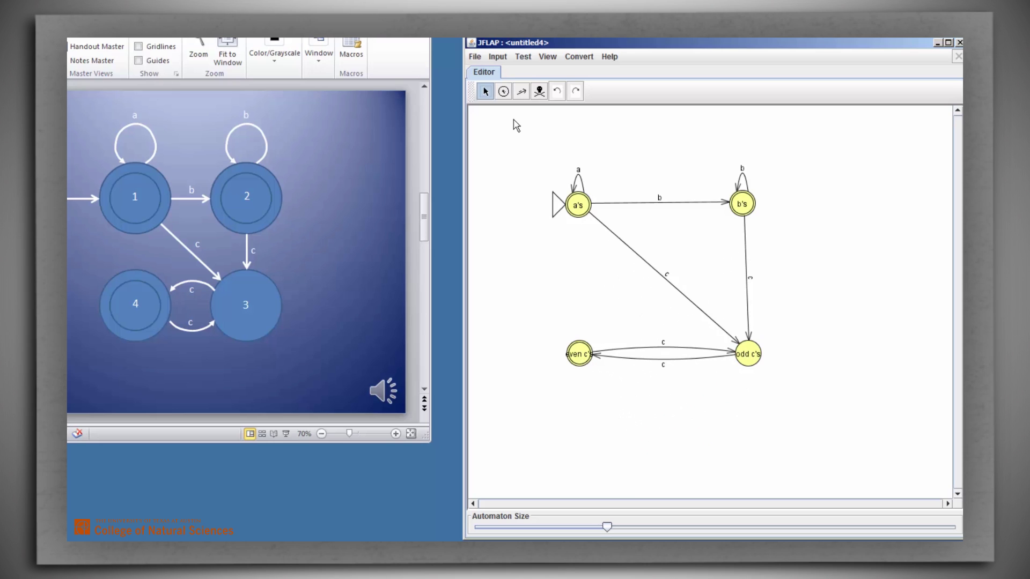
# Start a Step with Closure simulation on the input string aaabcc.
pyautogui.click(497, 57)
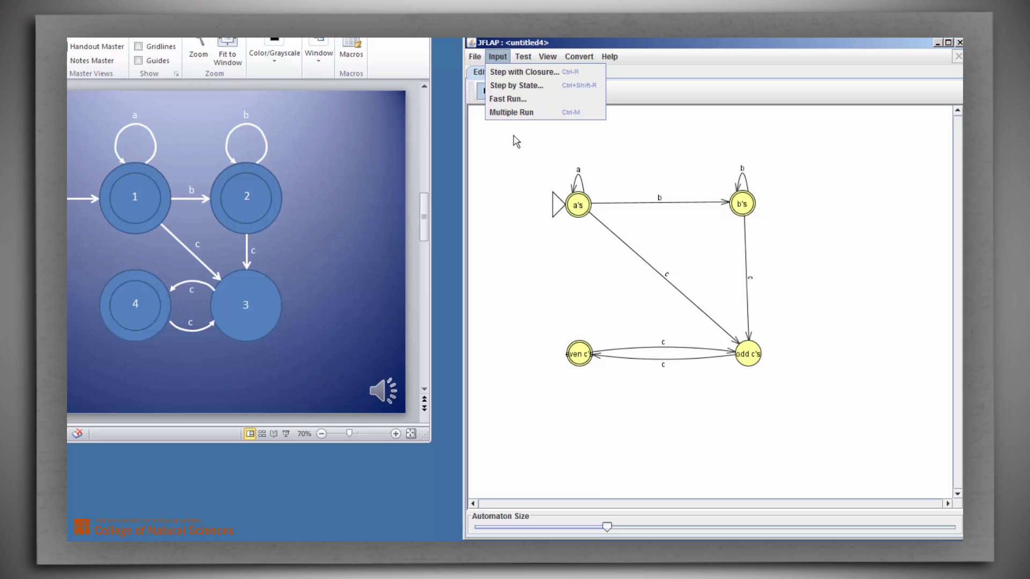
pyautogui.click(514, 73)
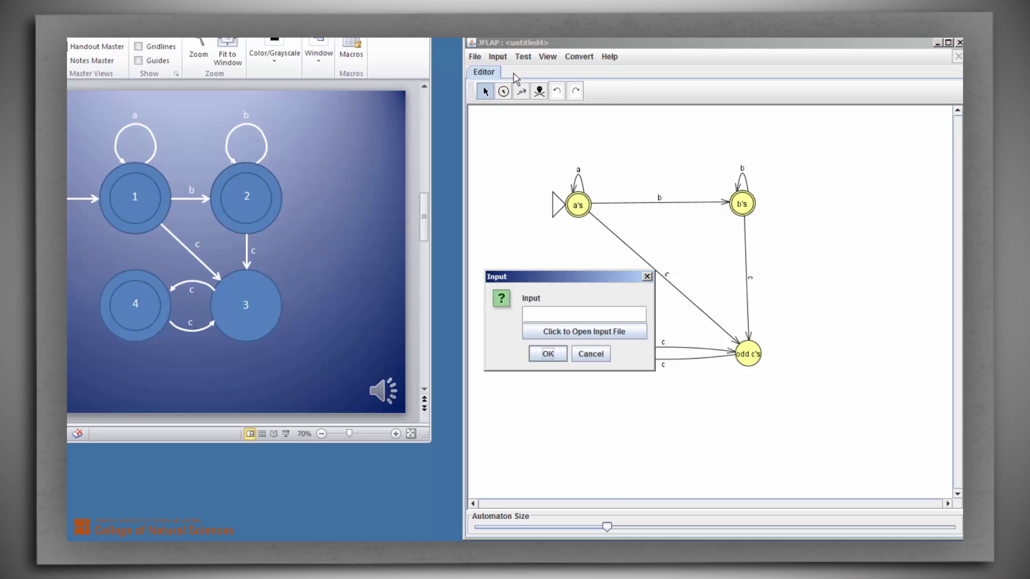
pyautogui.click(534, 314)
pyautogui.write('aaabcc')
pyautogui.click(548, 354)
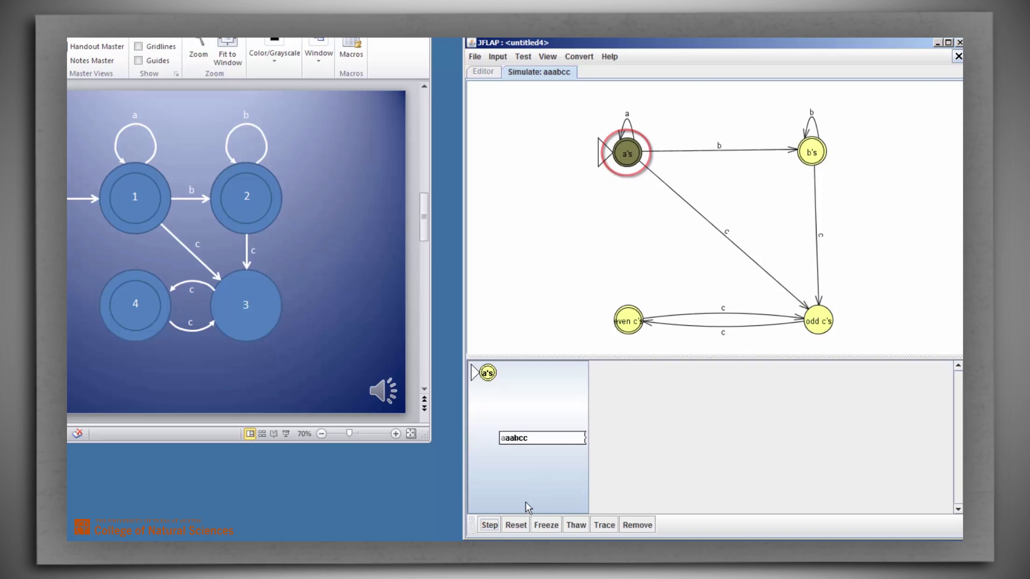
# Step aaabcc through the a's, b's and odd c's states to the accepting even c's state.
pyautogui.click(490, 526)
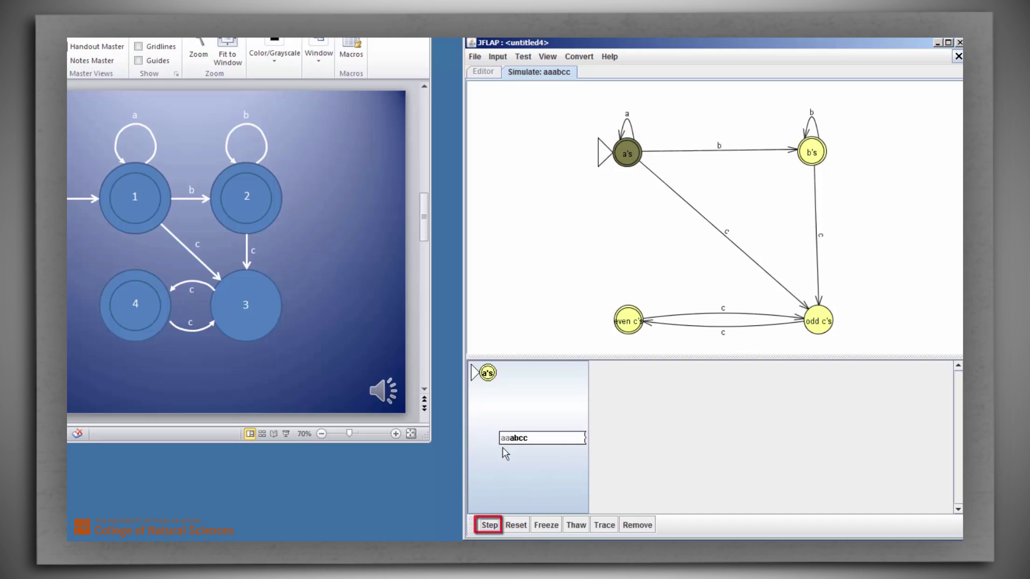
pyautogui.click(485, 528)
pyautogui.click(493, 529)
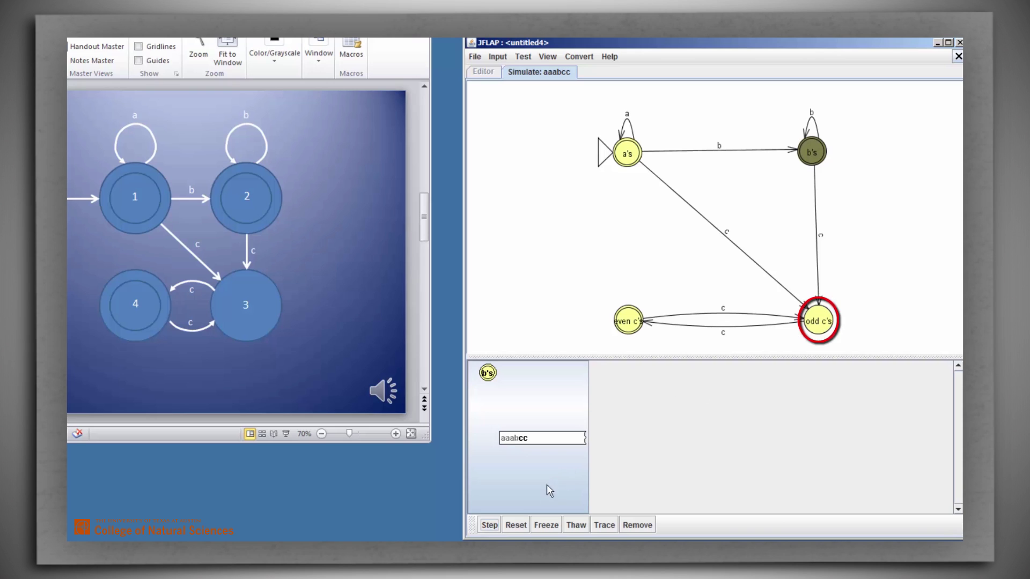
pyautogui.click(488, 526)
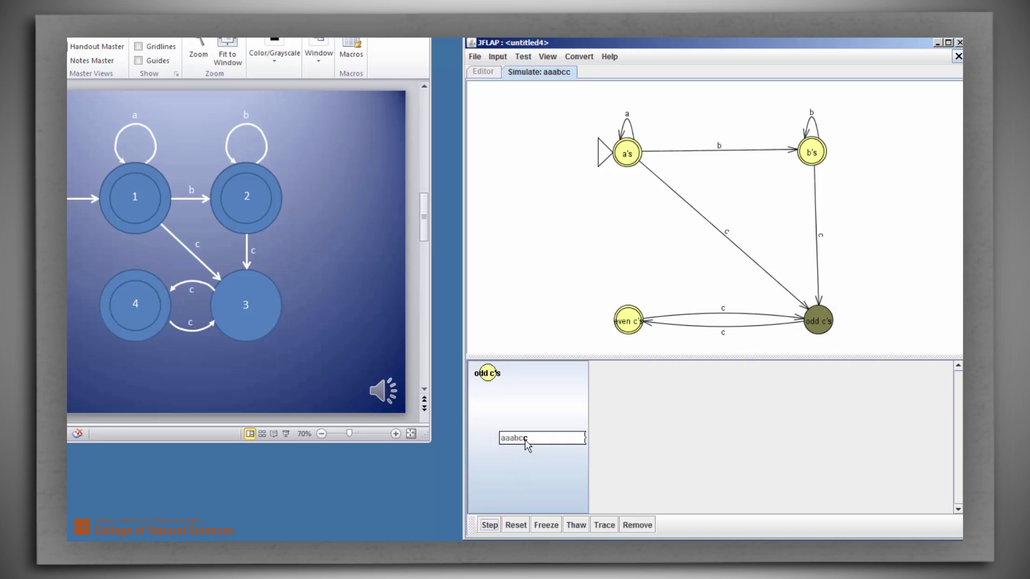
pyautogui.click(489, 526)
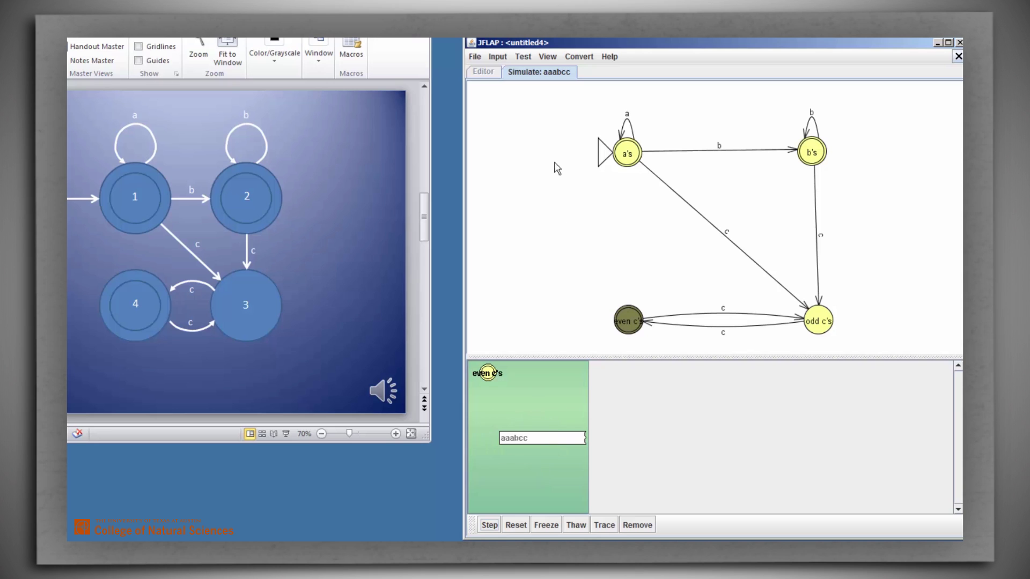
# Start a new Step with Closure simulation on the input aaabc.
pyautogui.click(498, 59)
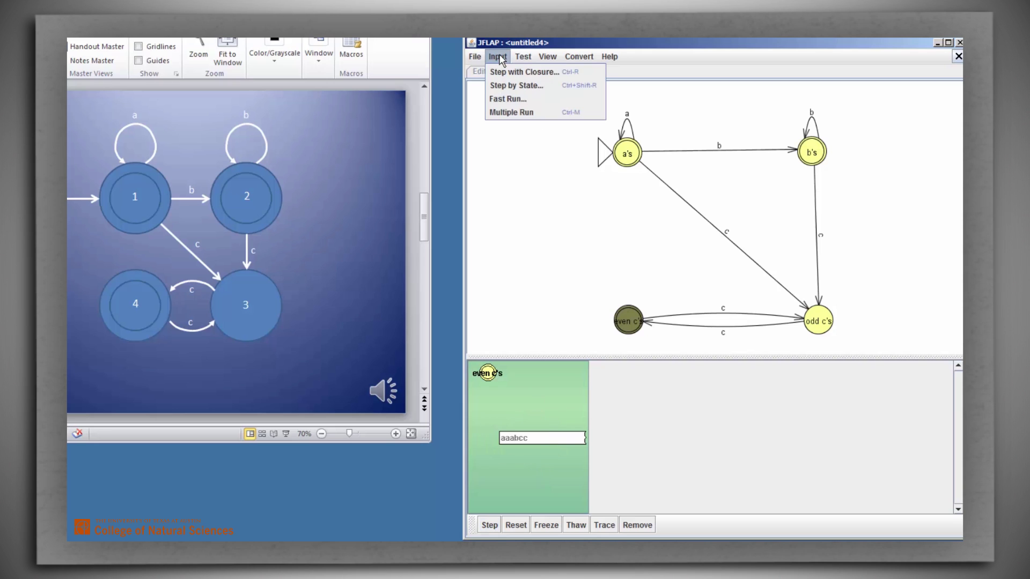
pyautogui.click(502, 70)
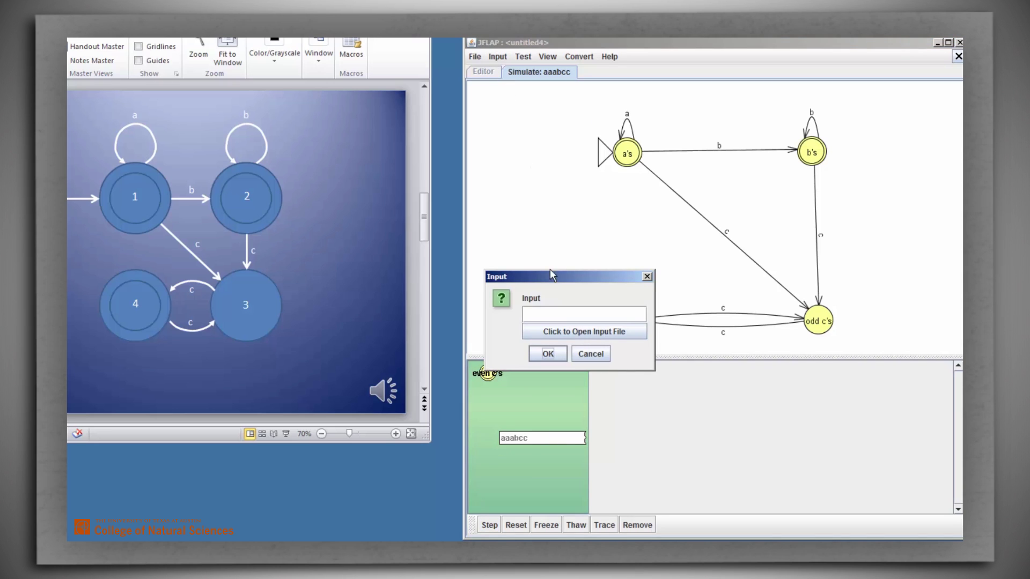
pyautogui.click(531, 315)
pyautogui.write('aaabc')
pyautogui.click(548, 355)
# Step aaabc through to the odd c's state, where the run is rejected.
pyautogui.click(489, 526)
pyautogui.click(489, 525)
pyautogui.click(489, 526)
pyautogui.click(489, 526)
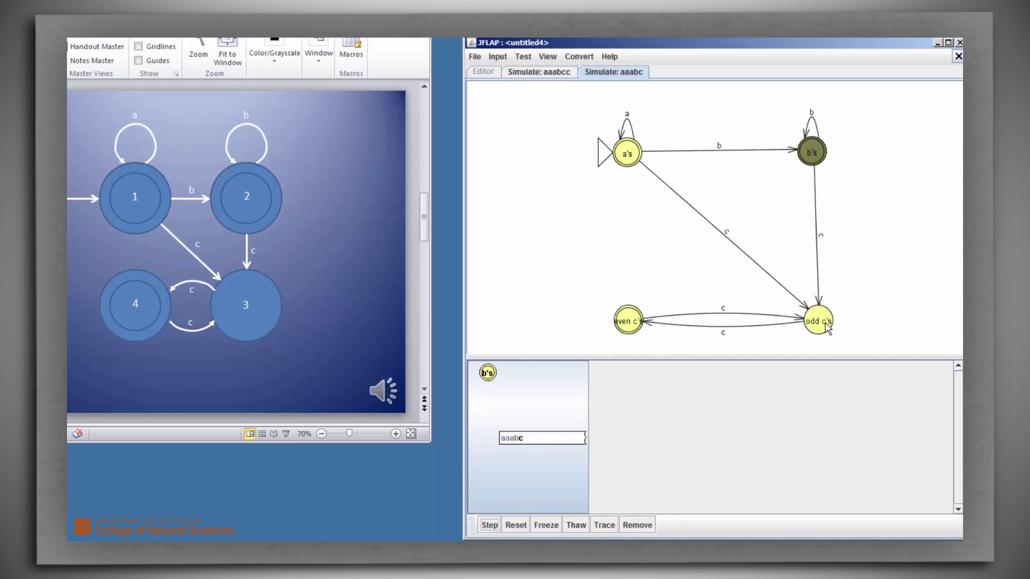
pyautogui.click(490, 525)
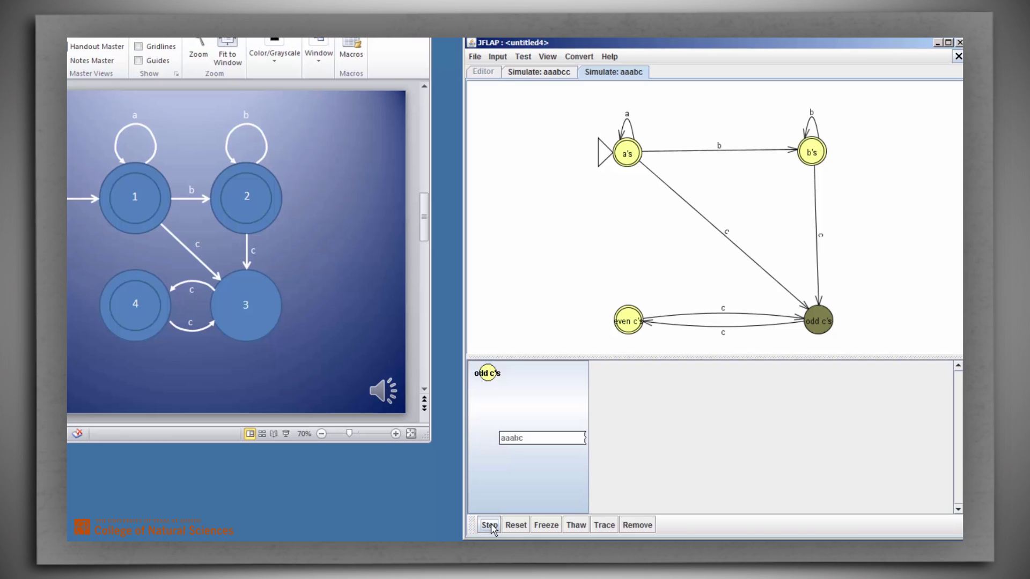
pyautogui.click(490, 526)
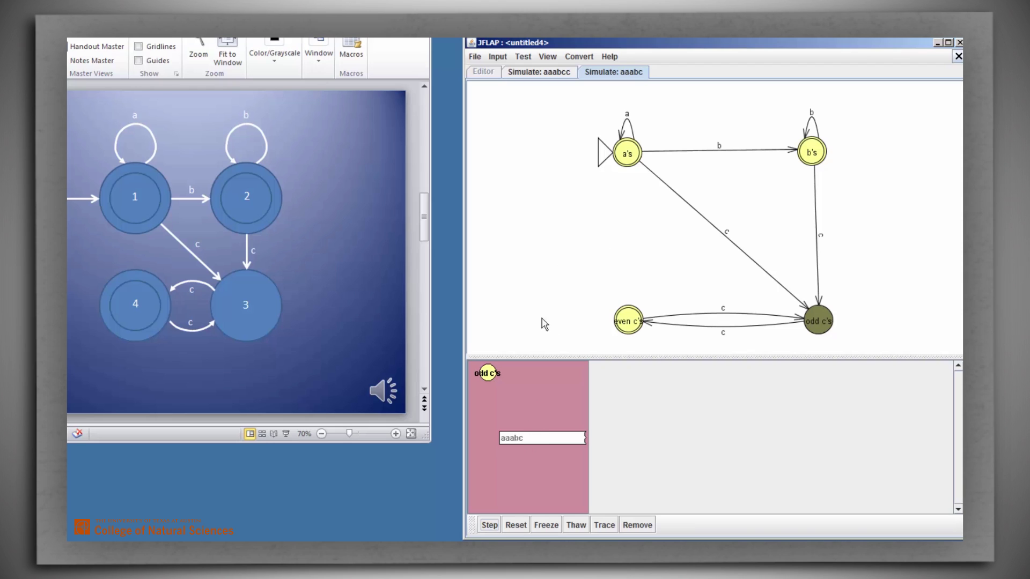
pyautogui.click(499, 57)
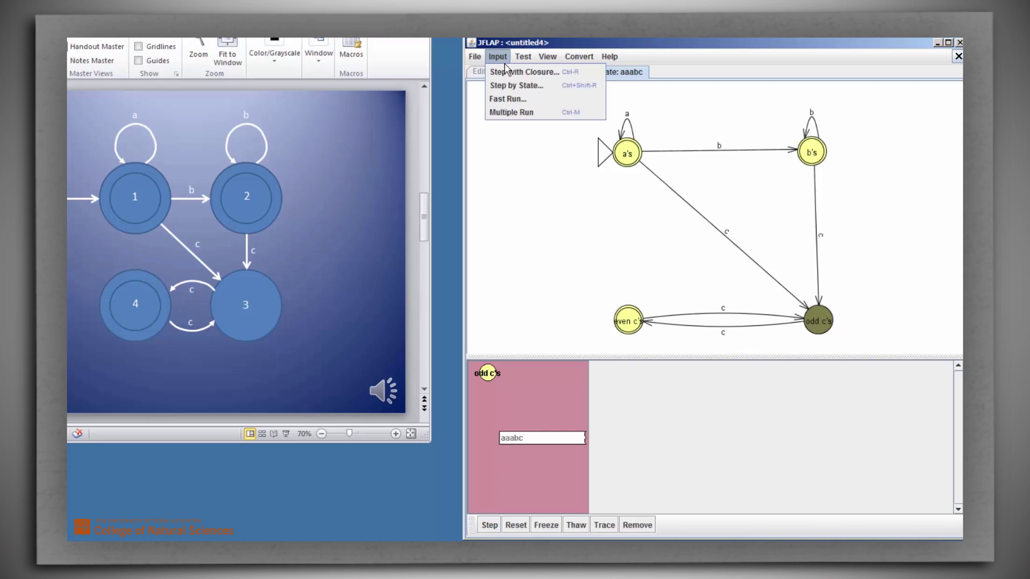
# Simulate the empty string, which is accepted immediately in the start state a's.
pyautogui.click(507, 72)
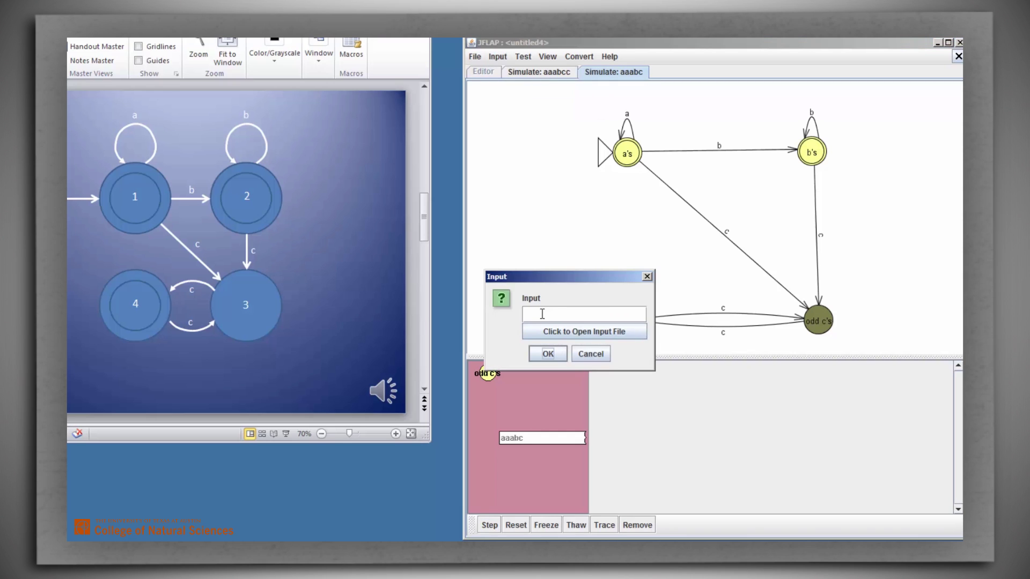
pyautogui.click(548, 353)
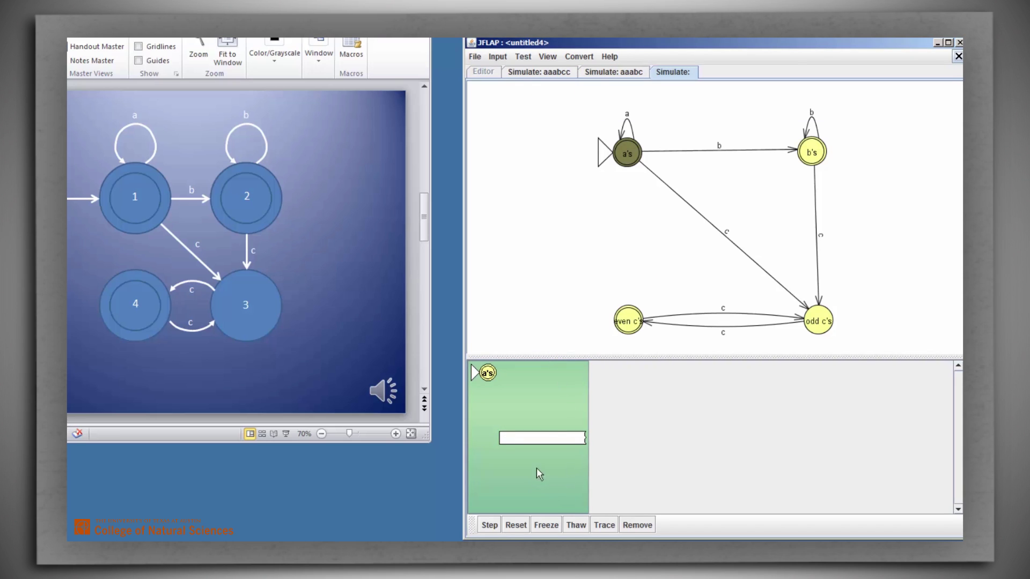
pyautogui.click(506, 58)
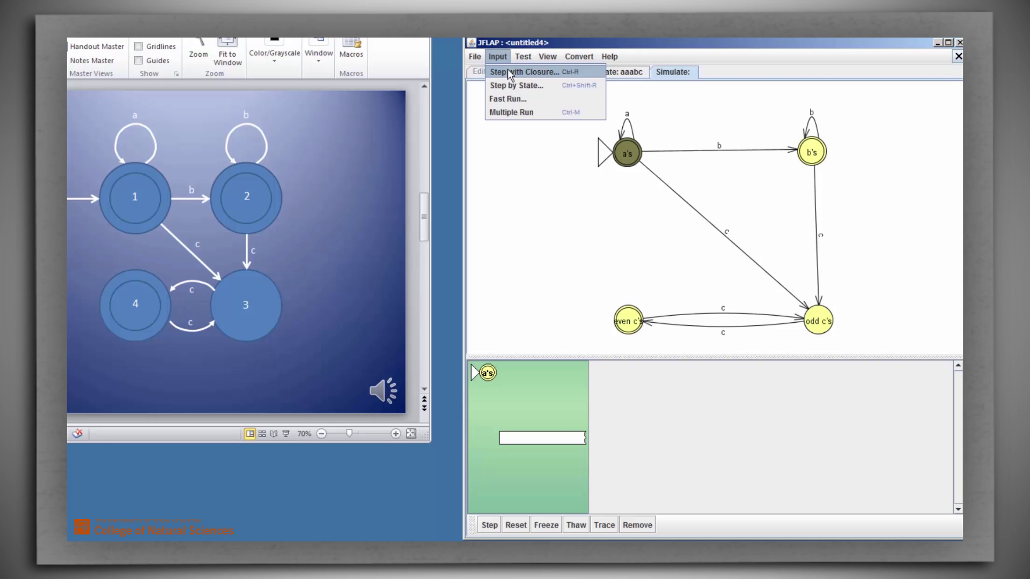
# Start a Step with Closure simulation on the input cccc.
pyautogui.click(508, 71)
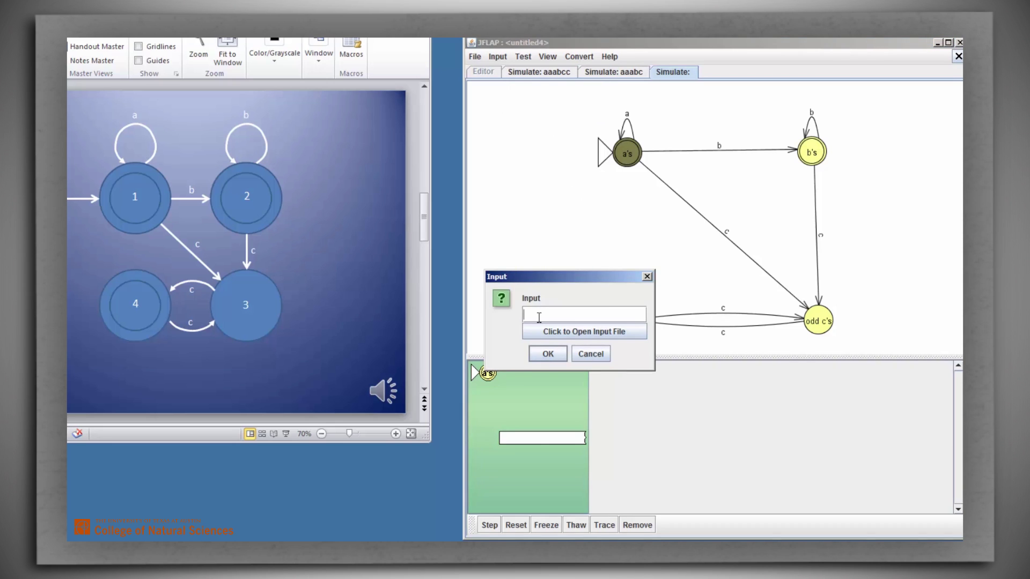
pyautogui.write('cccc')
pyautogui.click(546, 355)
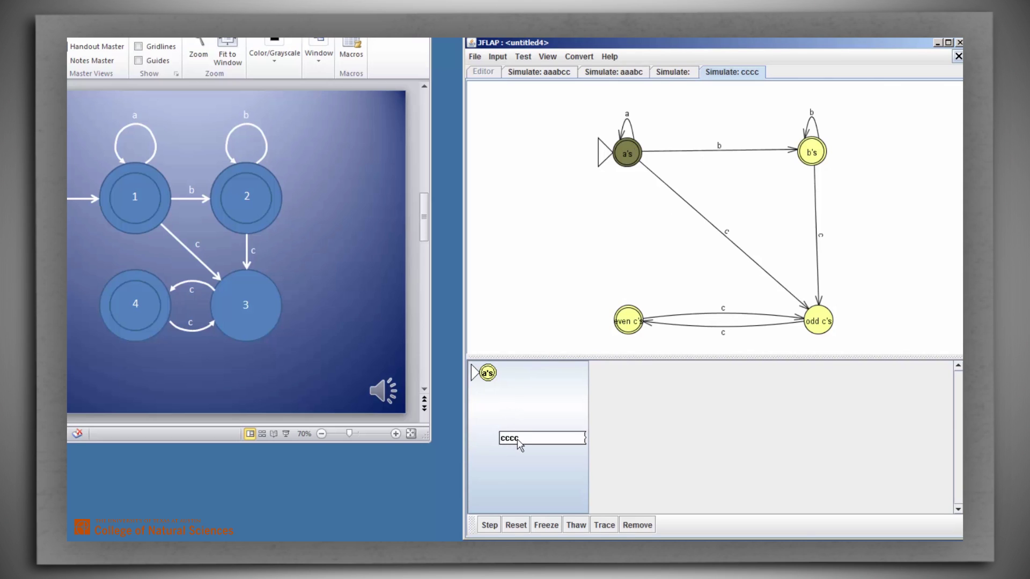
# Step all four c's, alternating odd and even c's, ending accepted in even c's.
pyautogui.click(489, 526)
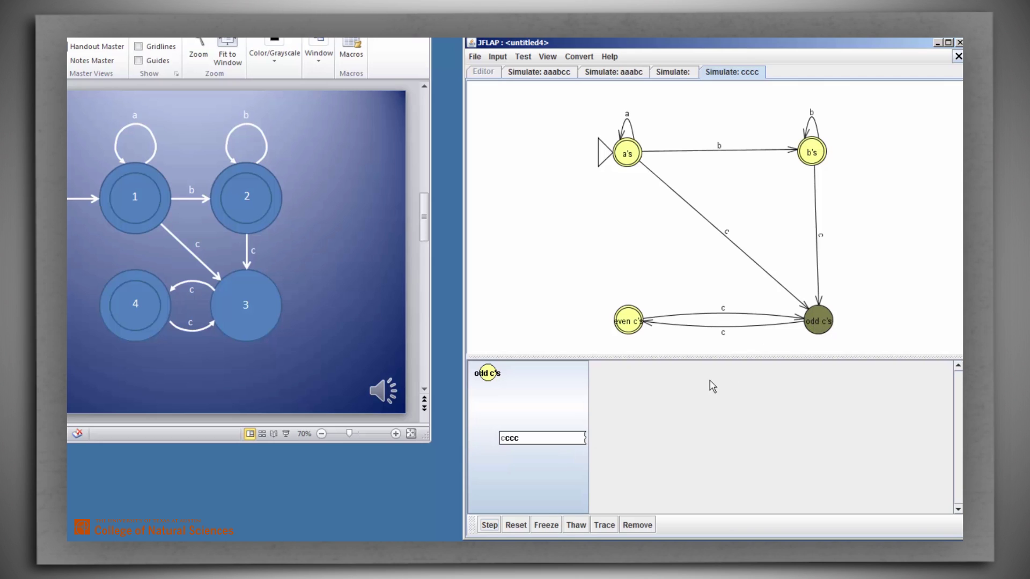
pyautogui.click(489, 526)
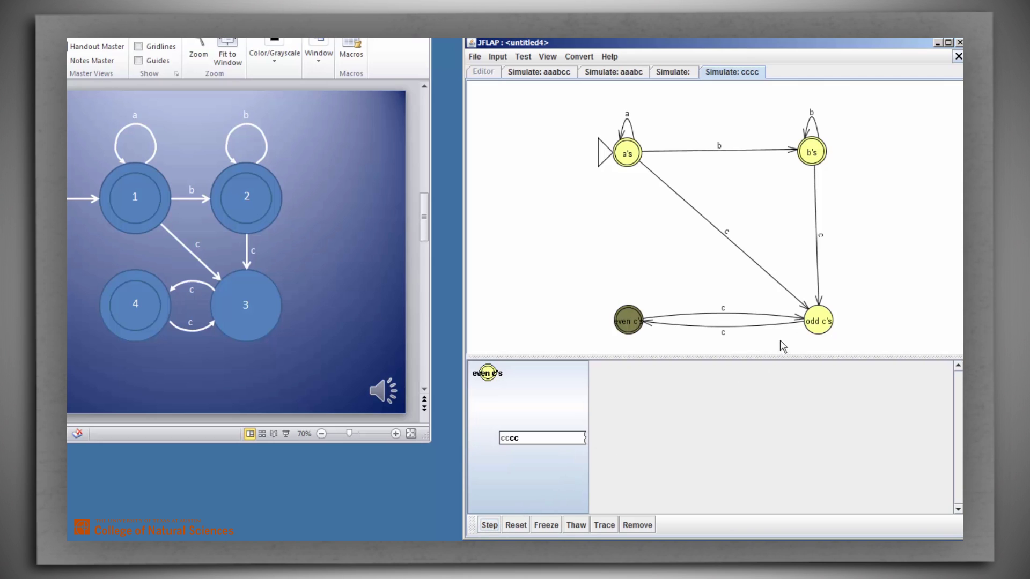
pyautogui.click(489, 526)
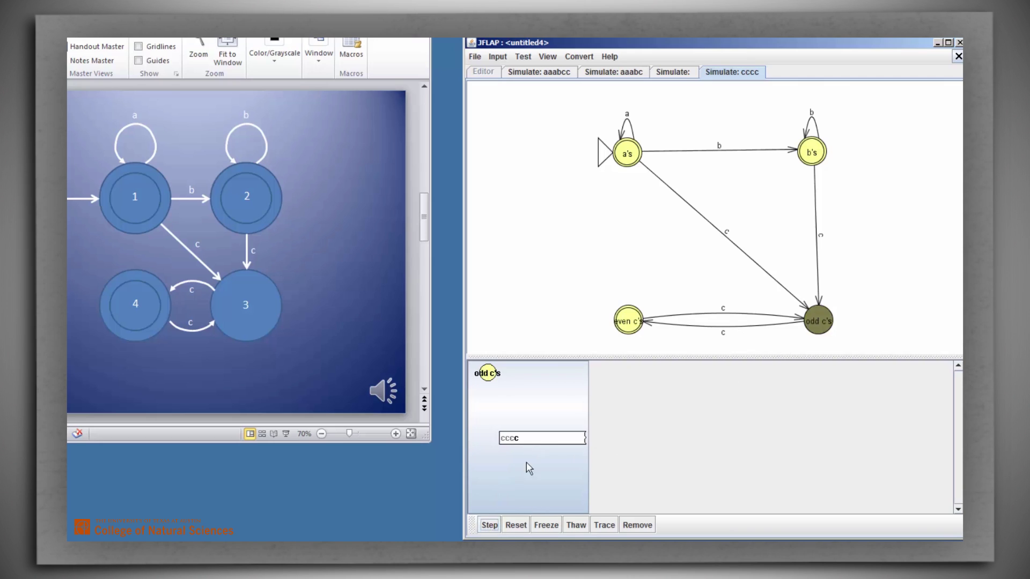
pyautogui.click(490, 526)
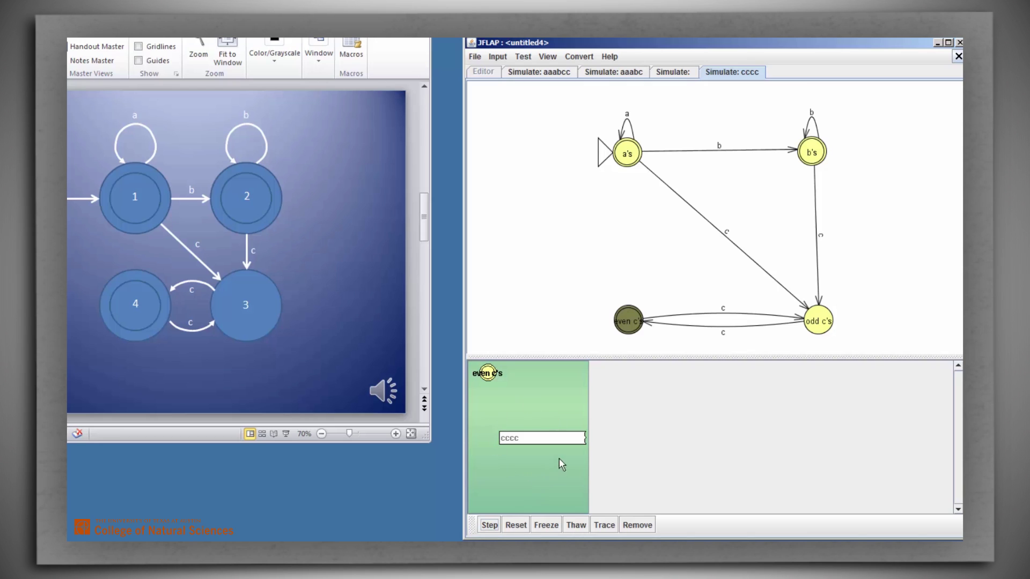
pyautogui.click(499, 57)
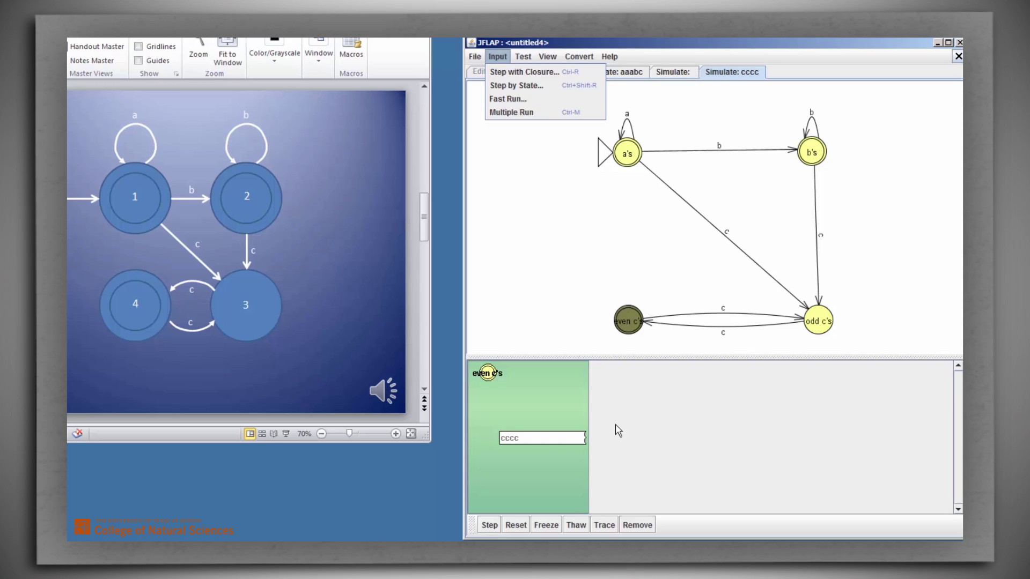
pyautogui.click(787, 52)
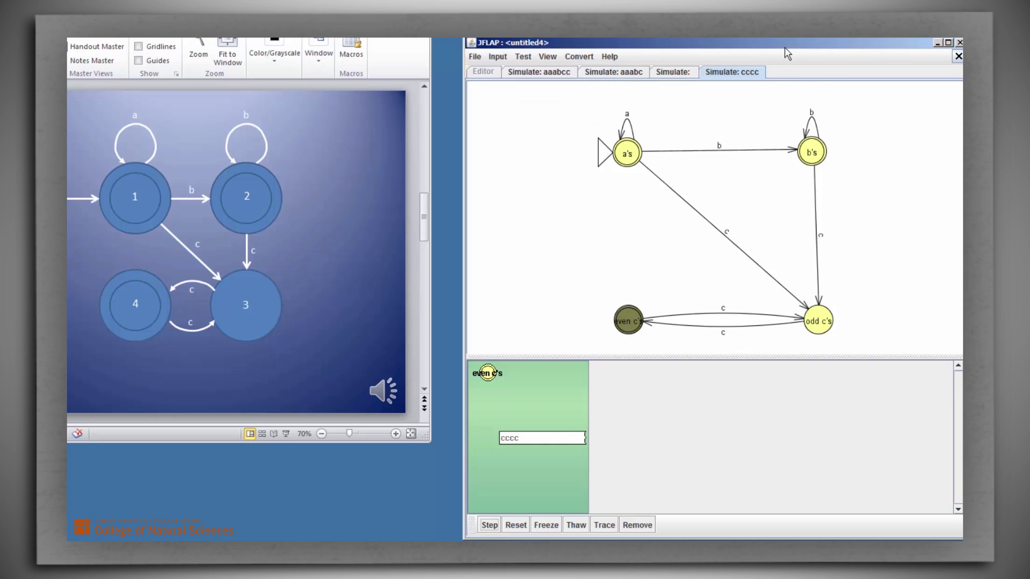